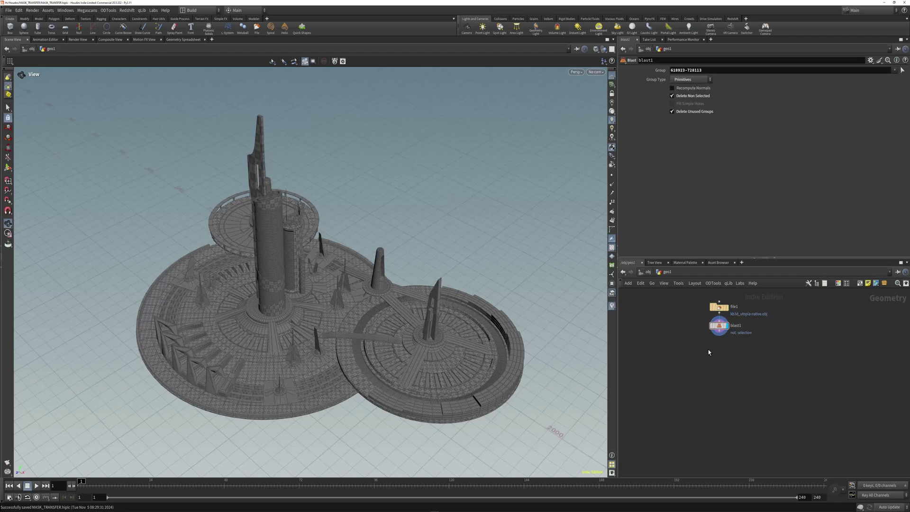
# Reframe the network and orbit to a lower angle on the city, then bring up the TAB Menu
pyautogui.moveTo(690, 353); pyautogui.dragTo(714, 374, button='middle')
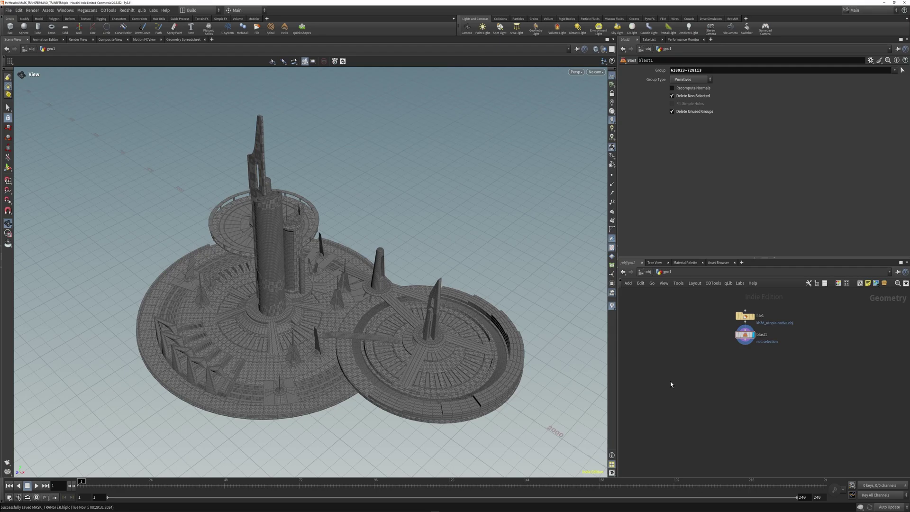
pyautogui.moveTo(406, 325); pyautogui.dragTo(400, 300)
pyautogui.press('Tab')
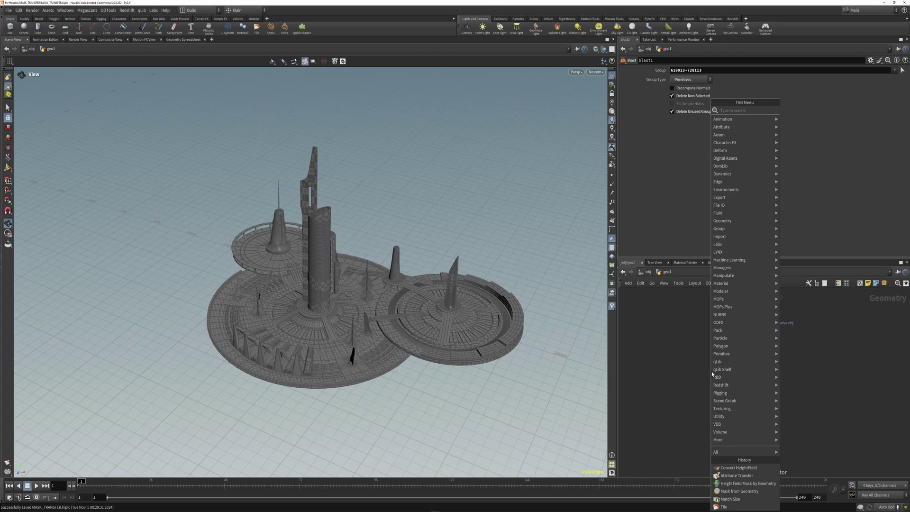
# Create a Grid node in the network and display it
pyautogui.write('grid')
pyautogui.press('Return')
pyautogui.click(712, 372)
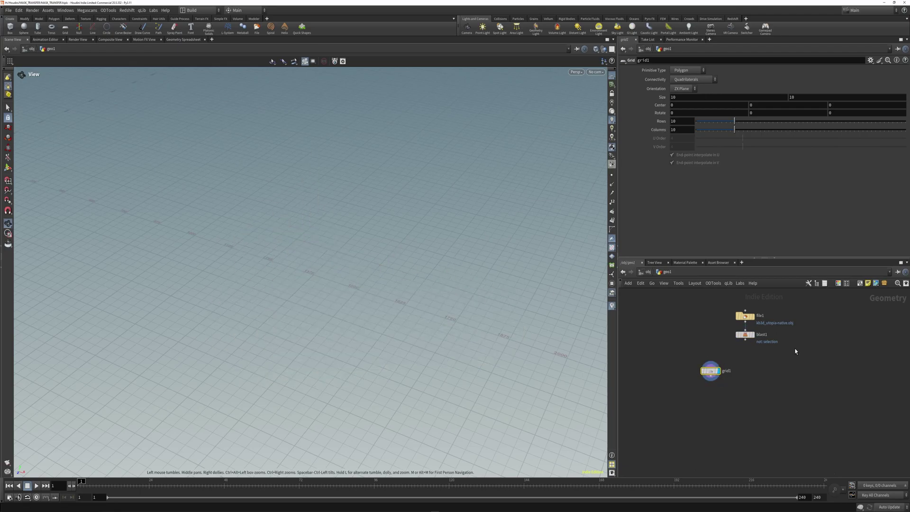
# Add a Match Size node below blast1 and save the scene
pyautogui.click(746, 340)
pyautogui.press('Tab')
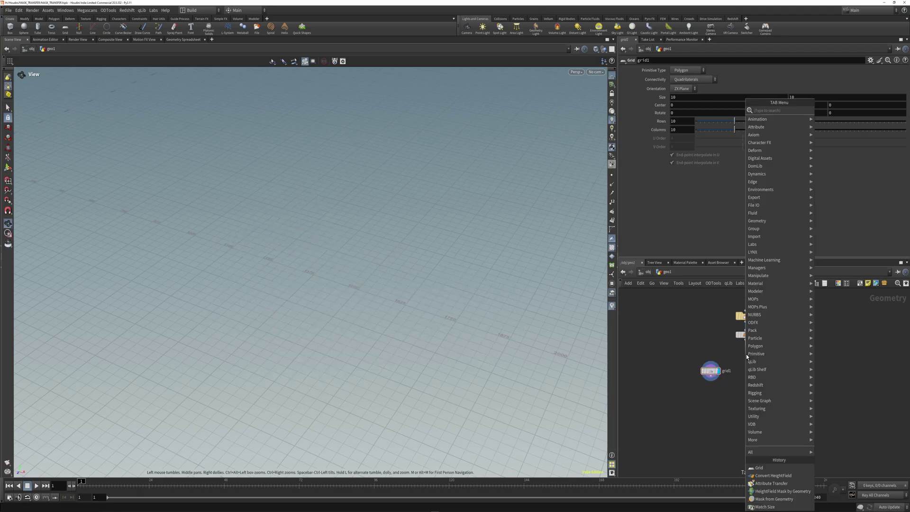
pyautogui.write('match')
pyautogui.press('Down')
pyautogui.press('Return')
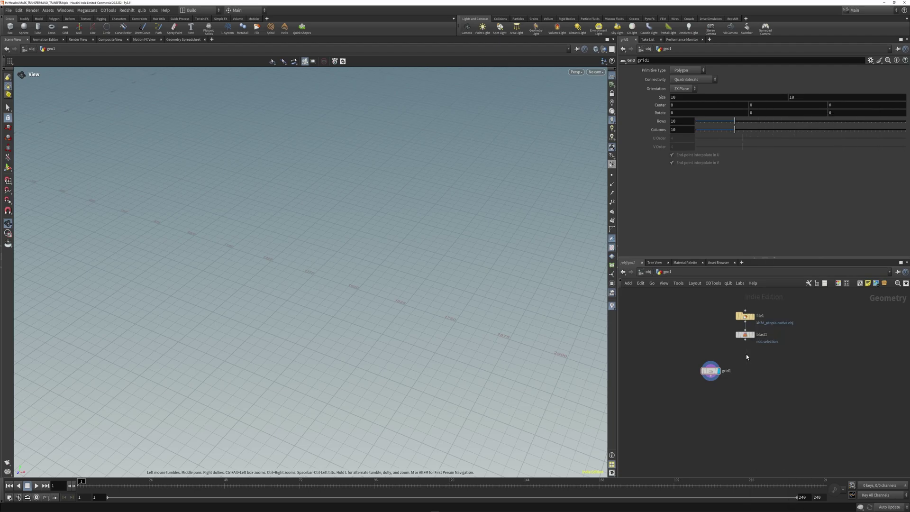
pyautogui.click(746, 354)
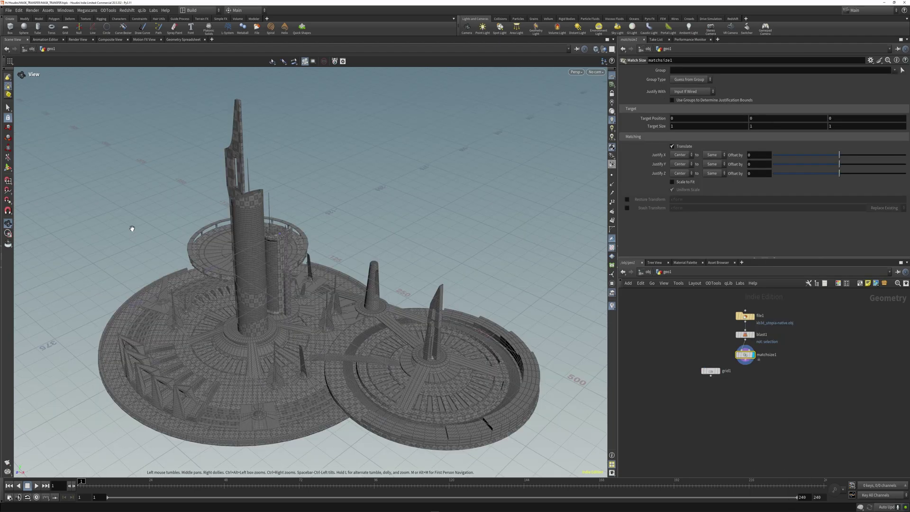
pyautogui.hotkey('ctrl', 's')
# Set Match Size Justify Y to Min with Scale to Fit at Target Size 9, then compare with the grid
pyautogui.click(680, 164)
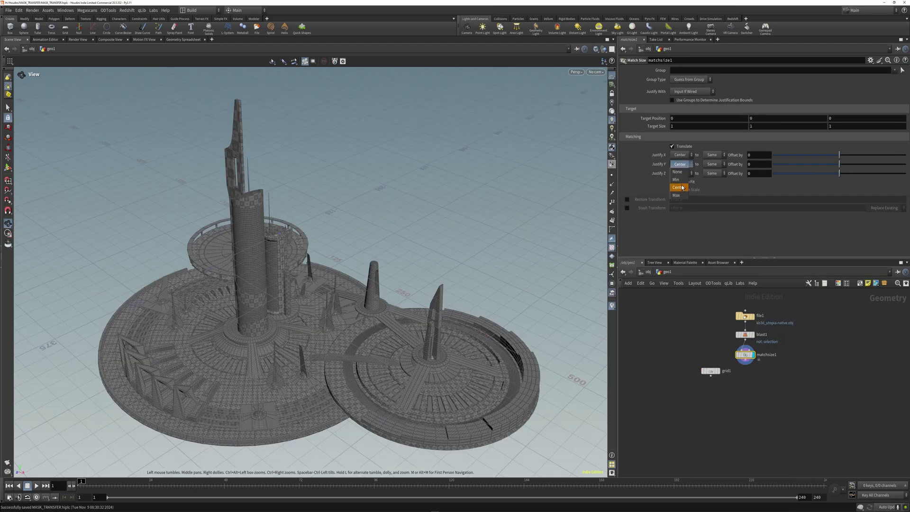
pyautogui.click(676, 179)
pyautogui.scroll(2, 271, 242)
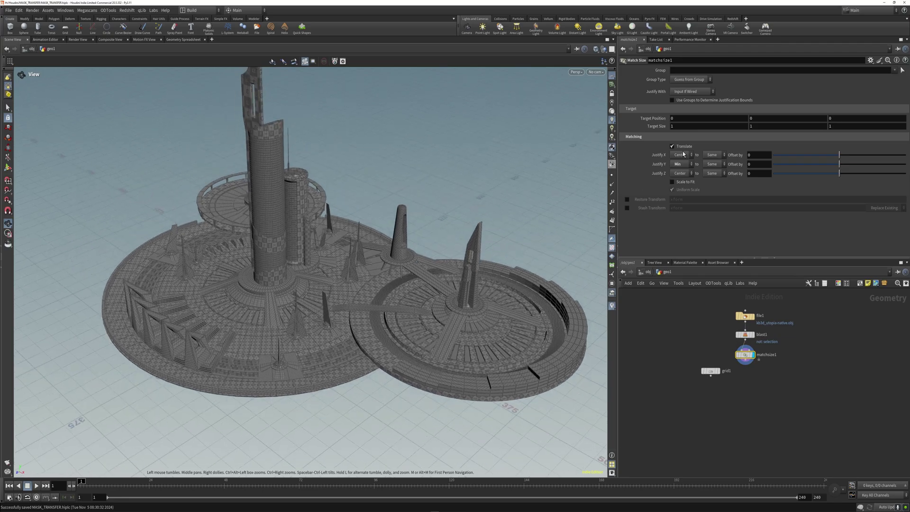
pyautogui.click(671, 182)
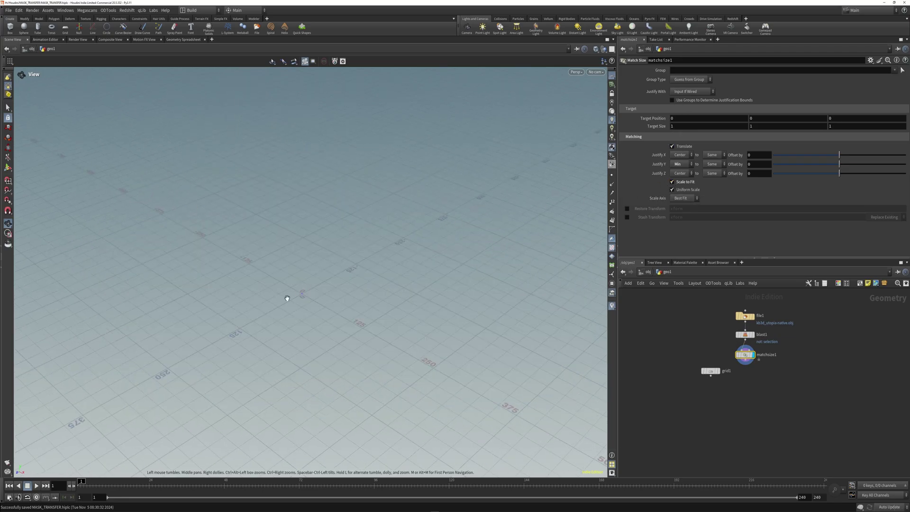
pyautogui.moveTo(294, 279); pyautogui.dragTo(321, 247, button='middle')
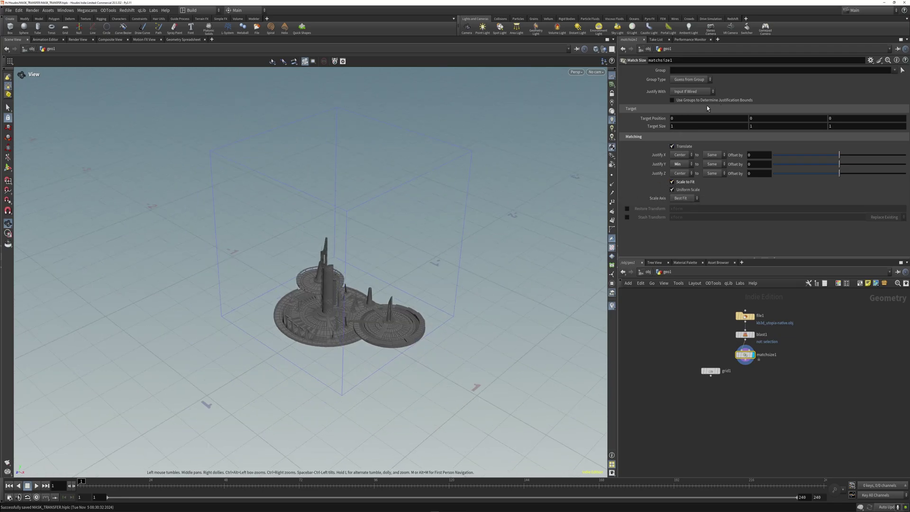
pyautogui.moveTo(657, 126); pyautogui.dragTo(687, 112, button='middle')
pyautogui.press('h')
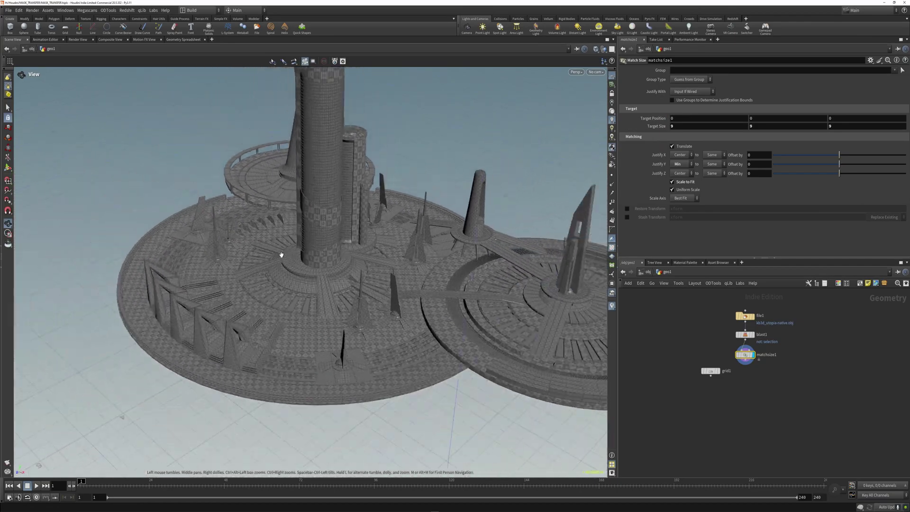
pyautogui.click(718, 371)
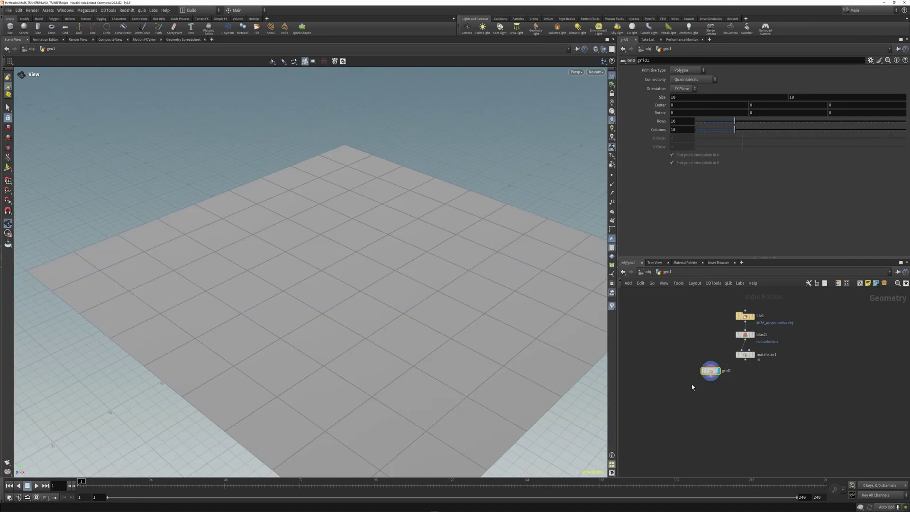
# Redisplay the fitted city and give grid1 a Size of 17
pyautogui.click(738, 356)
pyautogui.moveTo(398, 285)
pyautogui.mouseDown()
pyautogui.moveTo(374, 287)
pyautogui.moveTo(386, 286)
pyautogui.mouseUp()
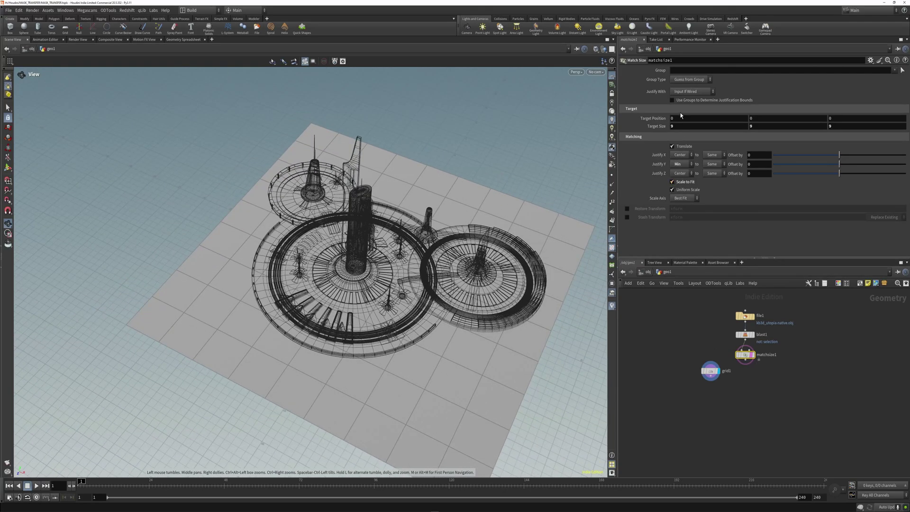
pyautogui.click(707, 369)
pyautogui.moveTo(661, 97); pyautogui.dragTo(611, 140, button='middle')
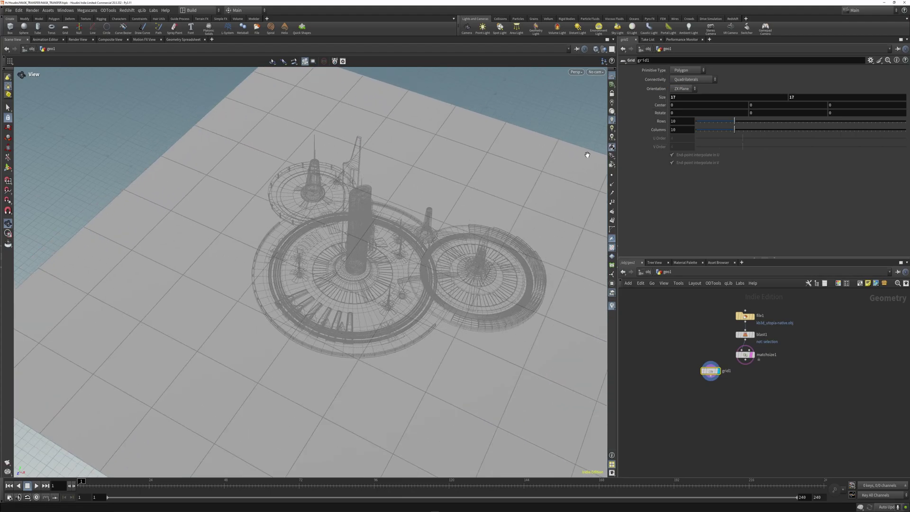
pyautogui.hotkey('space', 'h')
pyautogui.moveTo(335, 335); pyautogui.dragTo(411, 235)
# Set grid1 Rows and Columns to 100, and pull a new wire from its output
pyautogui.click(677, 122)
pyautogui.write('0')
pyautogui.press('Tab')
pyautogui.write('100')
pyautogui.press('Return')
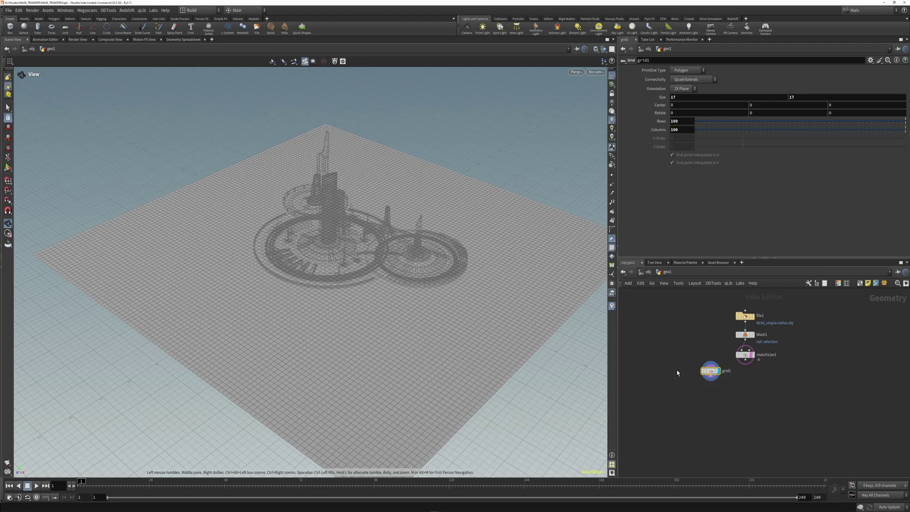
pyautogui.moveTo(713, 380); pyautogui.dragTo(724, 400)
pyautogui.press('Tab')
# Add a Mask from Geometry node on grid1, feed matchsize1 into its second input, and save
pyautogui.write('mask from ge')
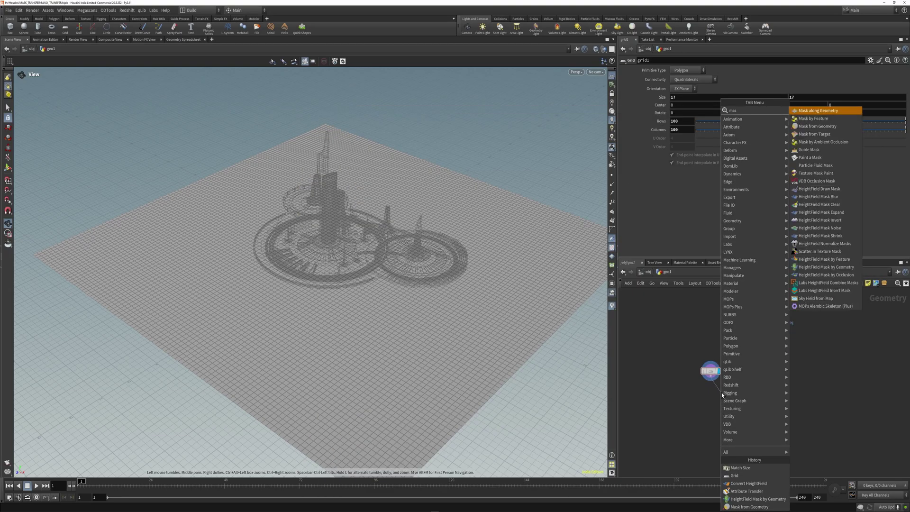
pyautogui.press('Return')
pyautogui.press('Return')
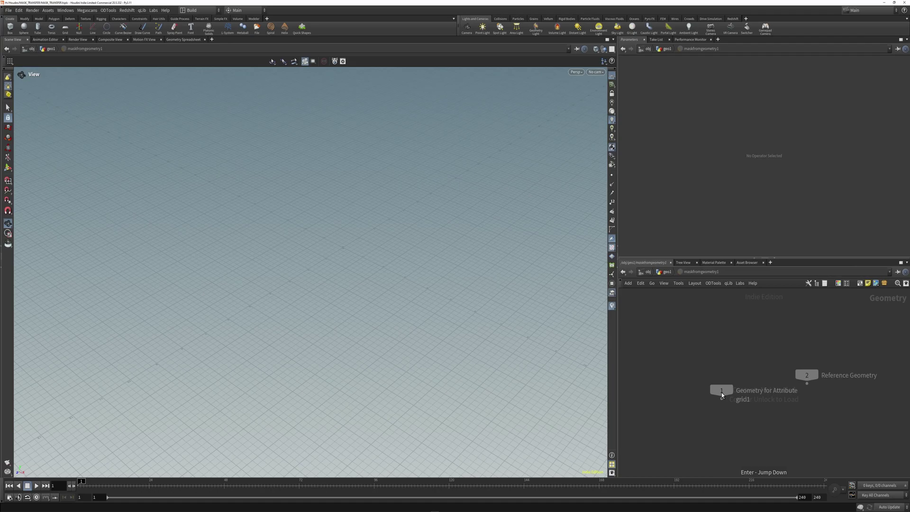
pyautogui.press('u')
pyautogui.moveTo(748, 363); pyautogui.dragTo(702, 394)
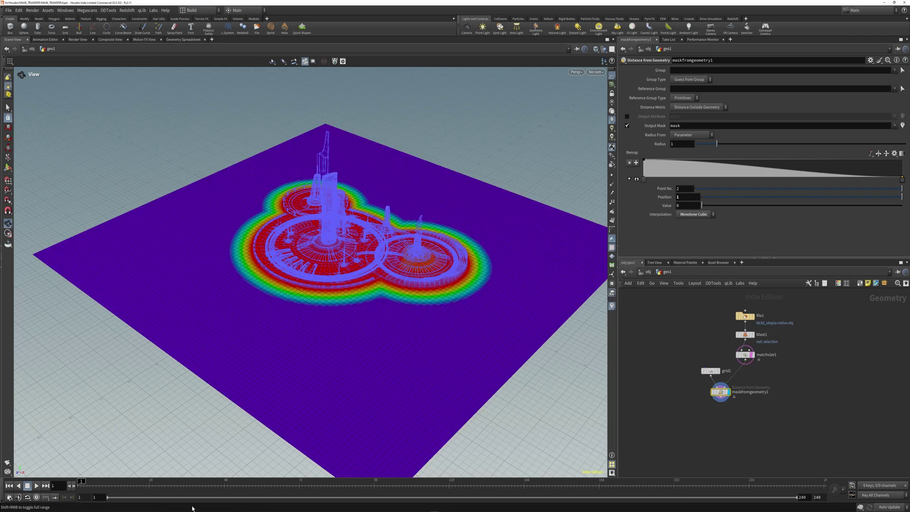
pyautogui.moveTo(753, 388); pyautogui.dragTo(694, 385, button='middle')
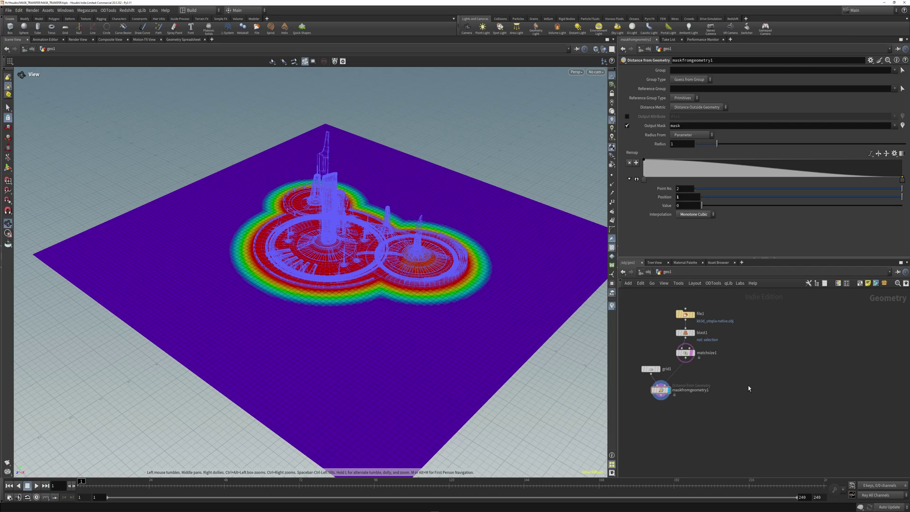
pyautogui.hotkey('ctrl', 's')
# Create a HeightField node and display it
pyautogui.press('Tab')
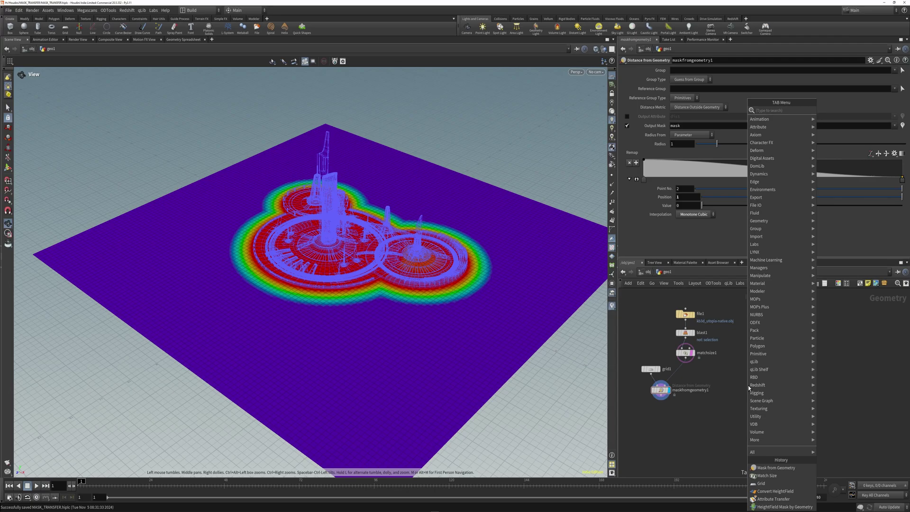
pyautogui.write('heightfield')
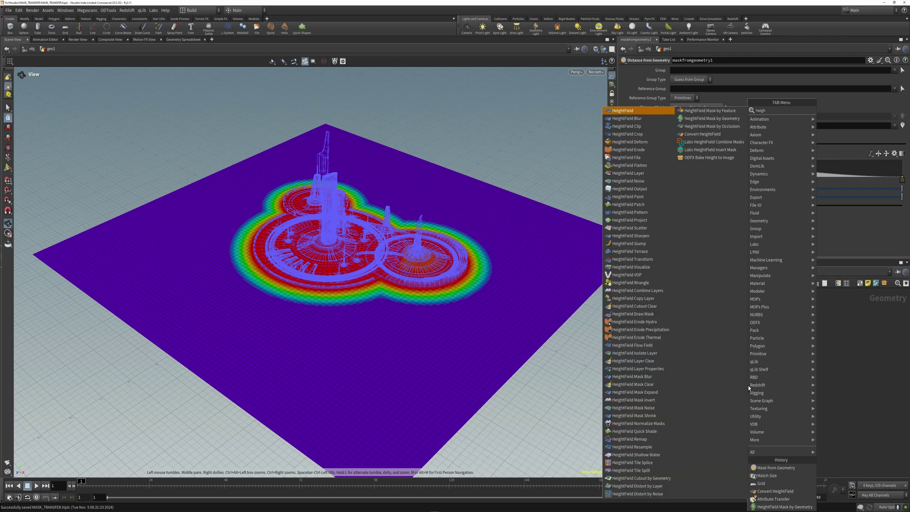
pyautogui.press('Return')
pyautogui.click(748, 386)
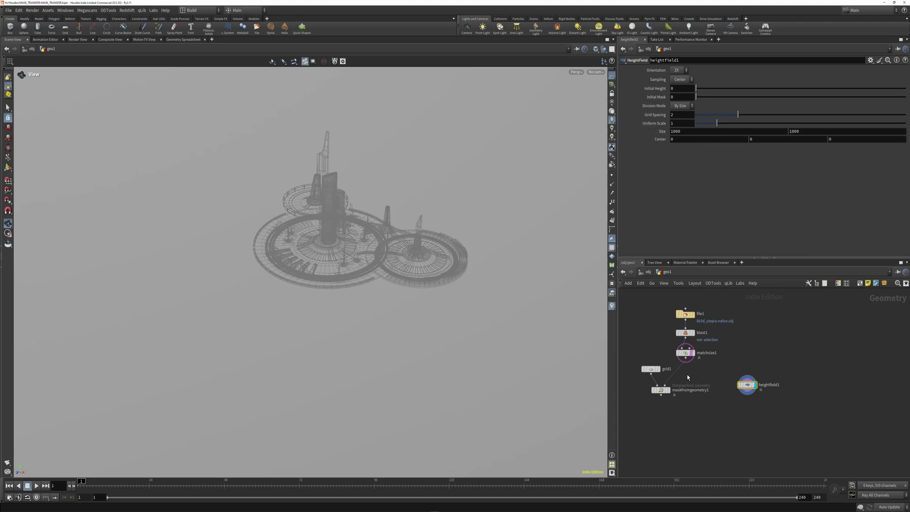
pyautogui.click(650, 369)
pyautogui.click(747, 385)
# Set heightfield Size 17 and Division Mode By Axis (512 samples), then search 'height mask from geo'
pyautogui.click(699, 133)
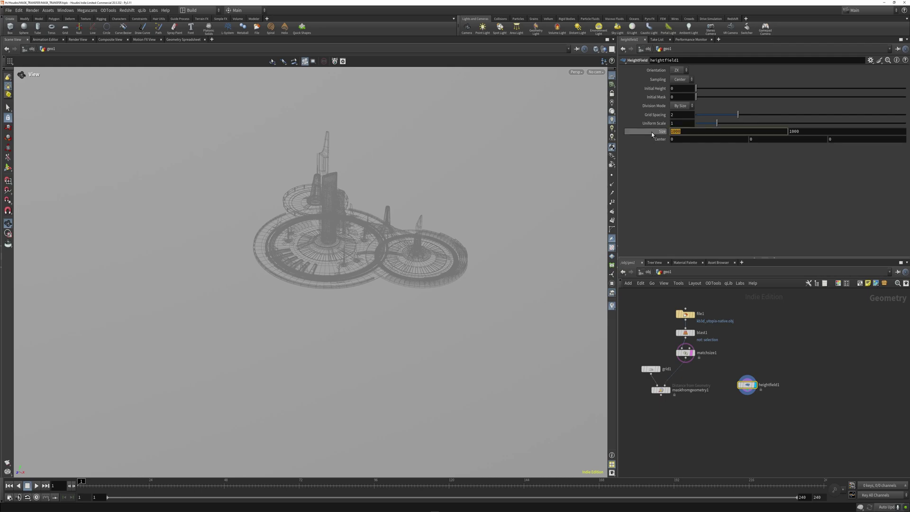
pyautogui.write('17')
pyautogui.press('Return')
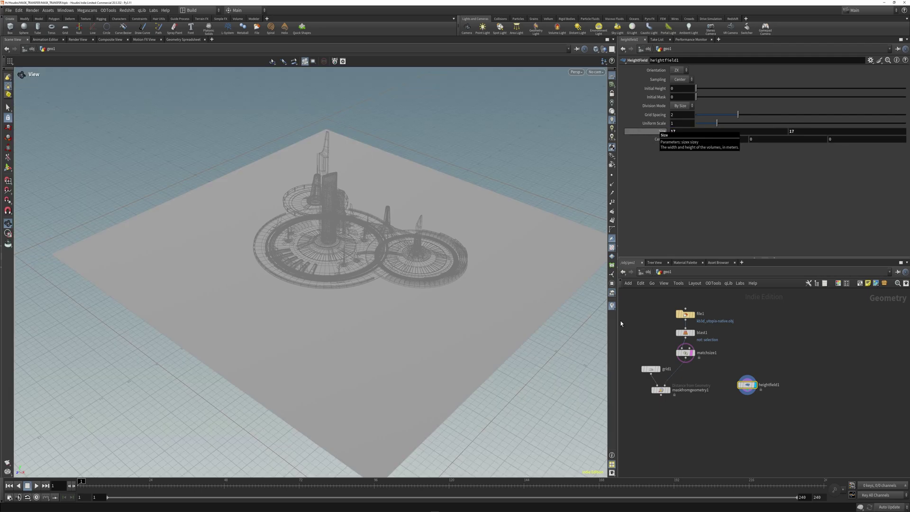
pyautogui.click(681, 106)
pyautogui.click(681, 118)
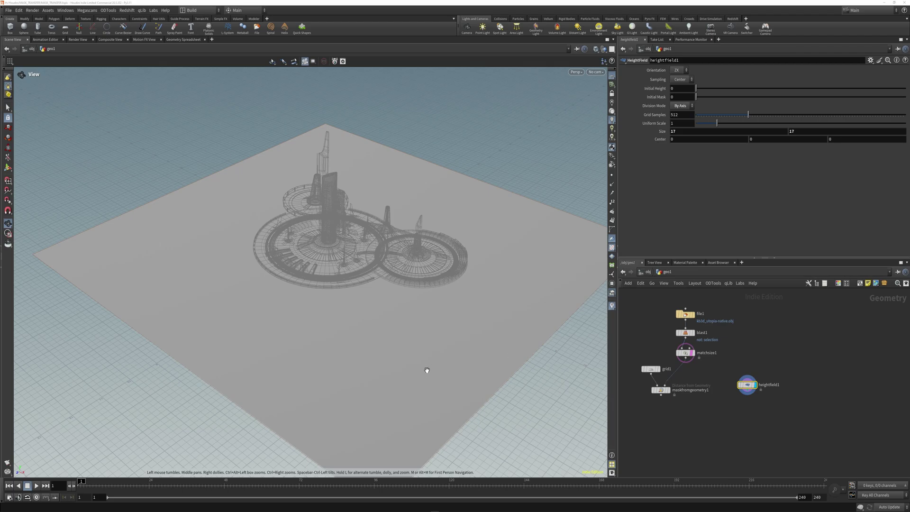
pyautogui.moveTo(482, 234); pyautogui.dragTo(443, 266)
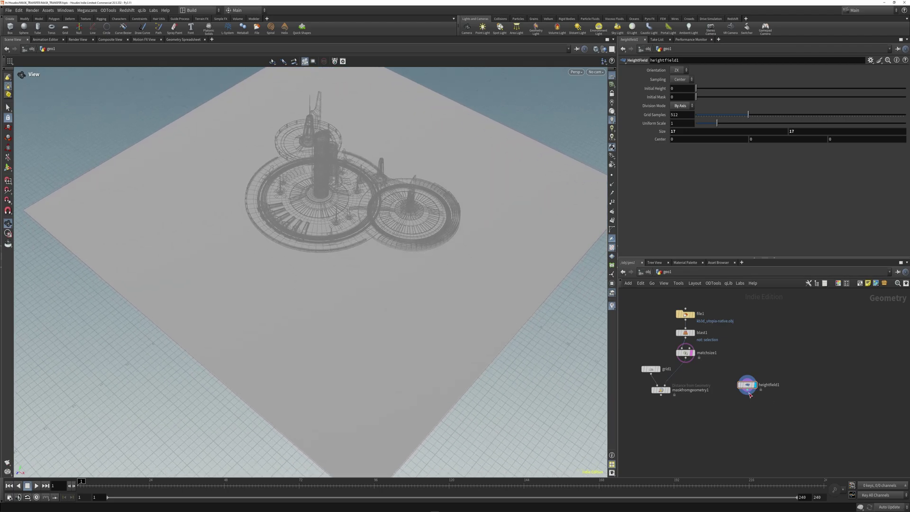
pyautogui.press('Tab')
pyautogui.write('heigh')
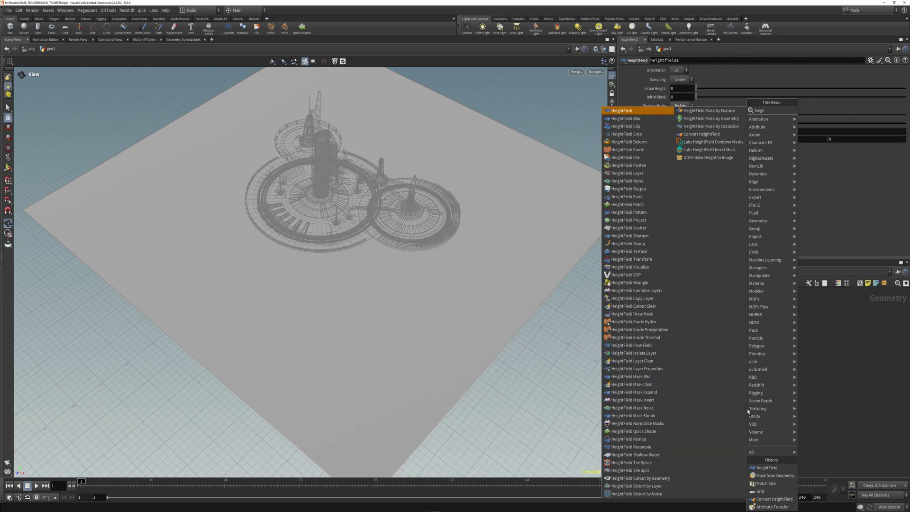
pyautogui.write('t mask from')
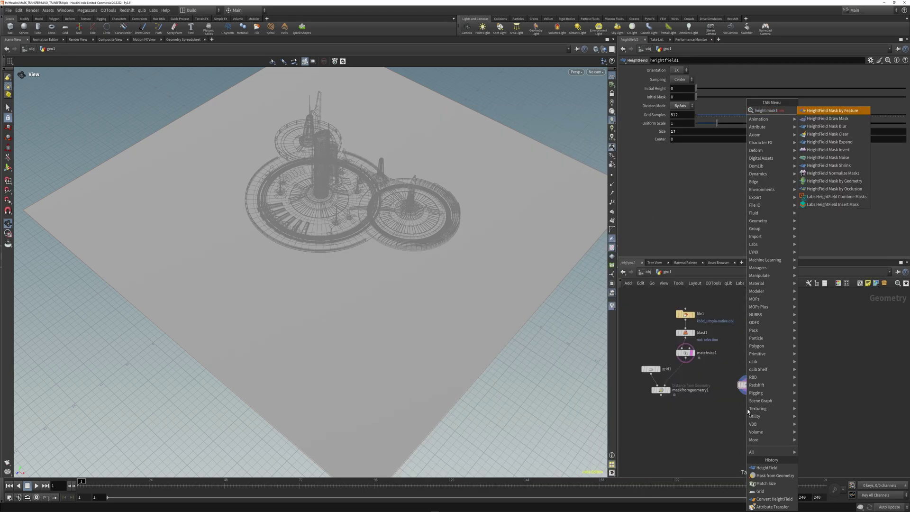
pyautogui.write(' geo')
# Add a HeightField Mask by Geometry node below heightfield1 and feed matchsize1 into it
pyautogui.press('Down')
pyautogui.press('Down')
pyautogui.press('Down')
pyautogui.press('Down')
pyautogui.press('Down')
pyautogui.press('Down')
pyautogui.press('Down')
pyautogui.press('Down')
pyautogui.press('Down')
pyautogui.press('Return')
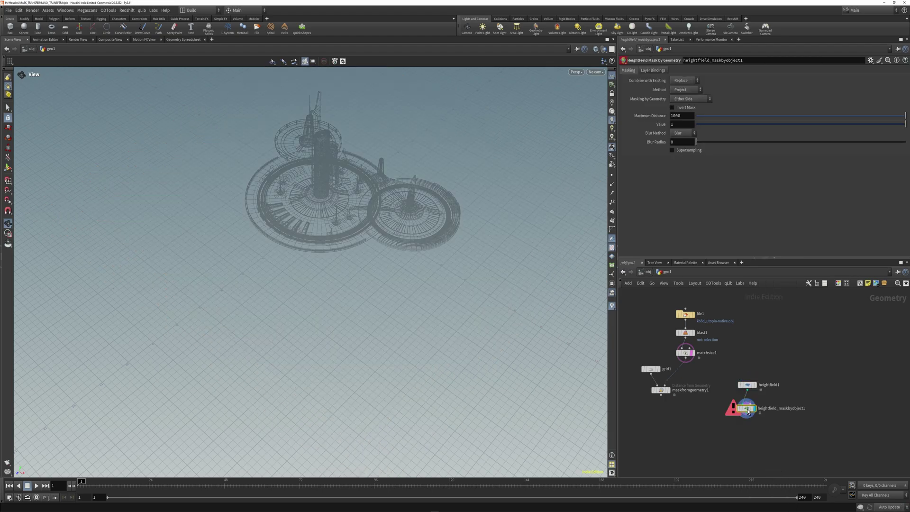
pyautogui.click(752, 424)
pyautogui.moveTo(686, 362); pyautogui.dragTo(754, 415)
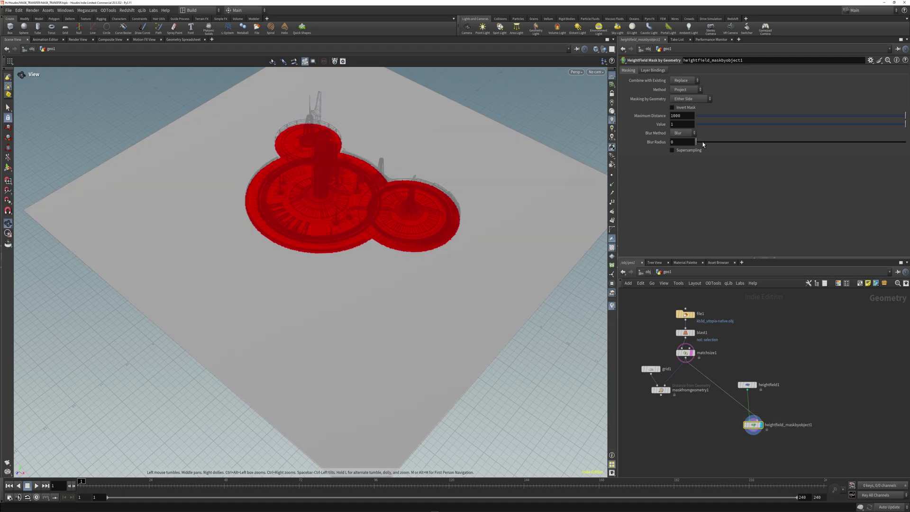
# Set the mask's Blur Radius to 1.3 and Maximum Distance to 45, keeping Project
pyautogui.moveTo(705, 144); pyautogui.dragTo(699, 145)
pyautogui.moveTo(892, 115); pyautogui.dragTo(707, 117)
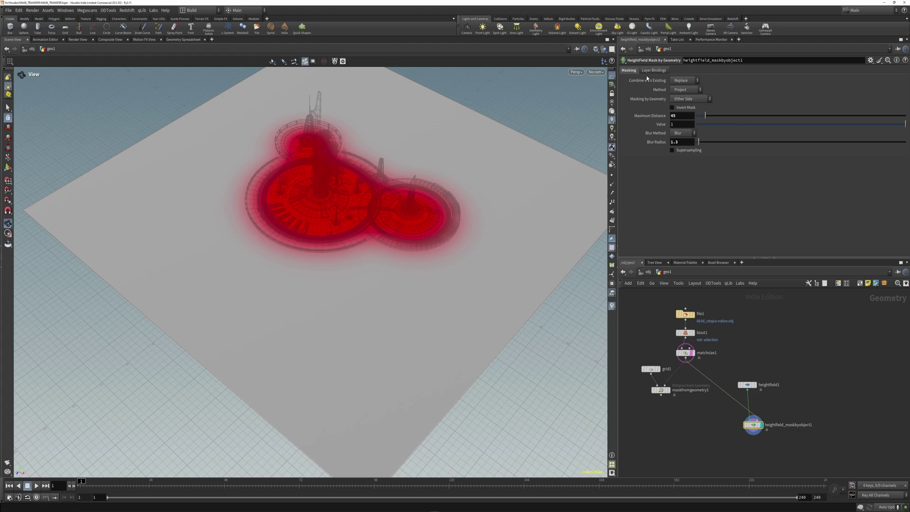
pyautogui.click(684, 90)
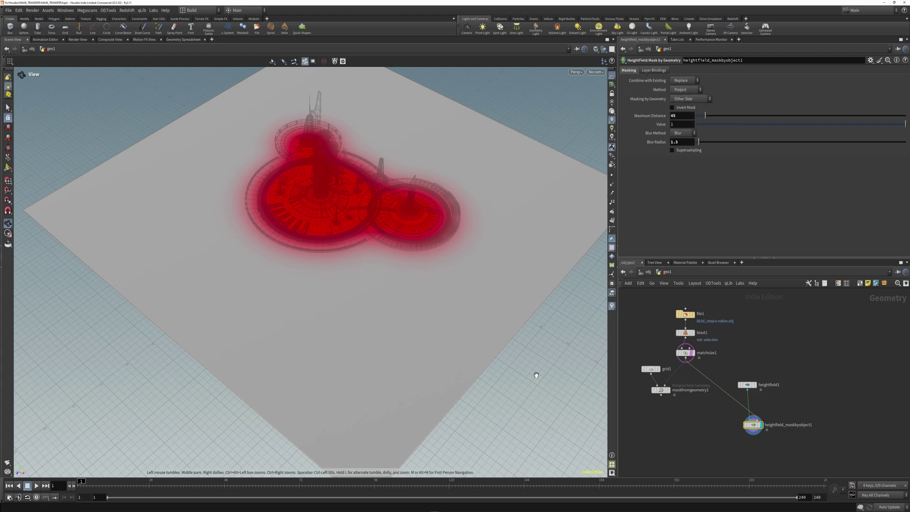
pyautogui.scroll(-3, 807, 400)
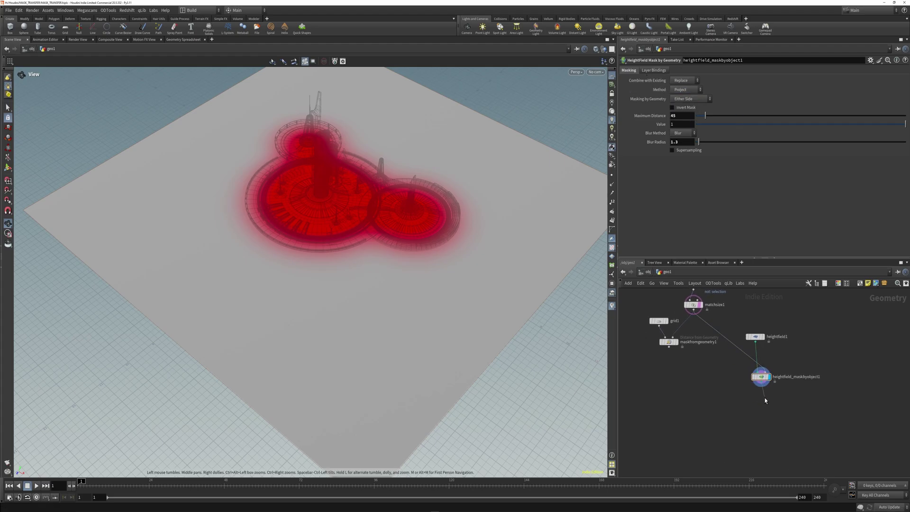
pyautogui.press('Tab')
# Add and display a Convert HeightField node, then save the scene
pyautogui.write('convert')
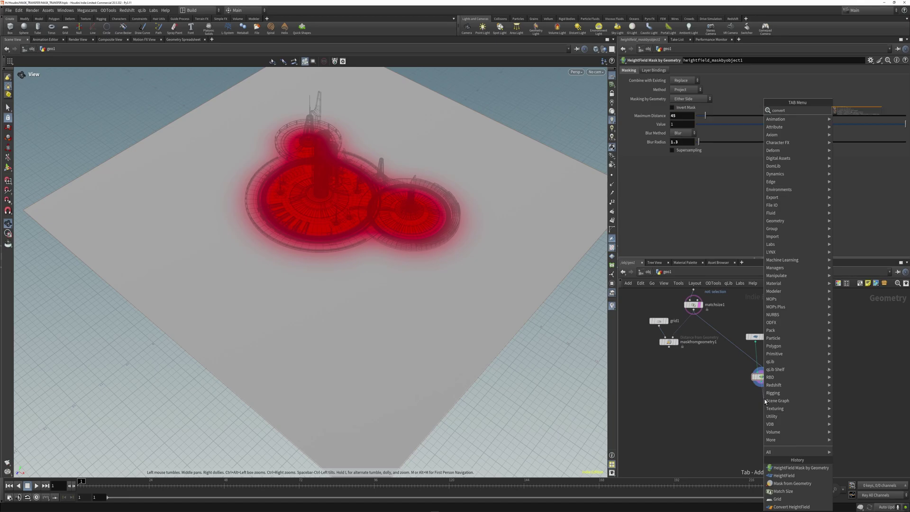
pyautogui.press('Return')
pyautogui.click(764, 399)
pyautogui.press('r')
pyautogui.middleClick(764, 399)
pyautogui.hotkey('ctrl', 's')
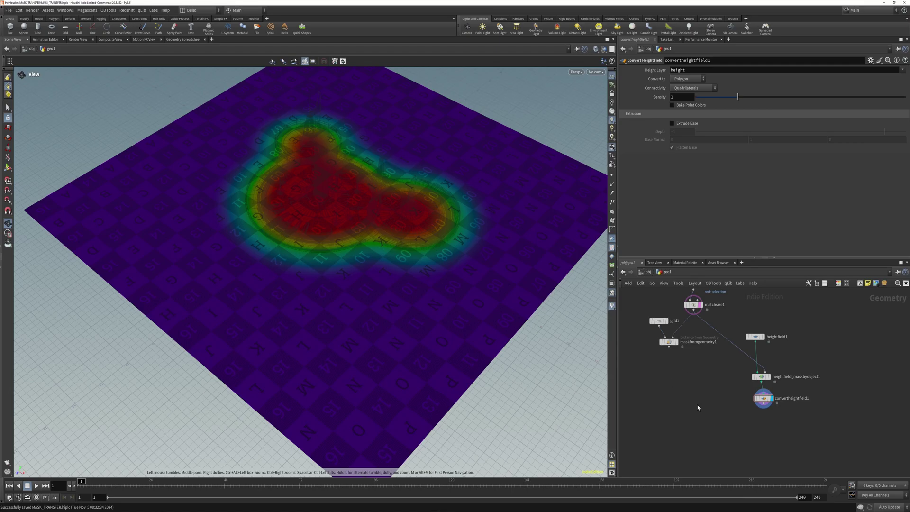
# Add an Attribute Transfer node fed by a grid2 copy and the converted heightfield
pyautogui.press('Tab')
pyautogui.write('att tra')
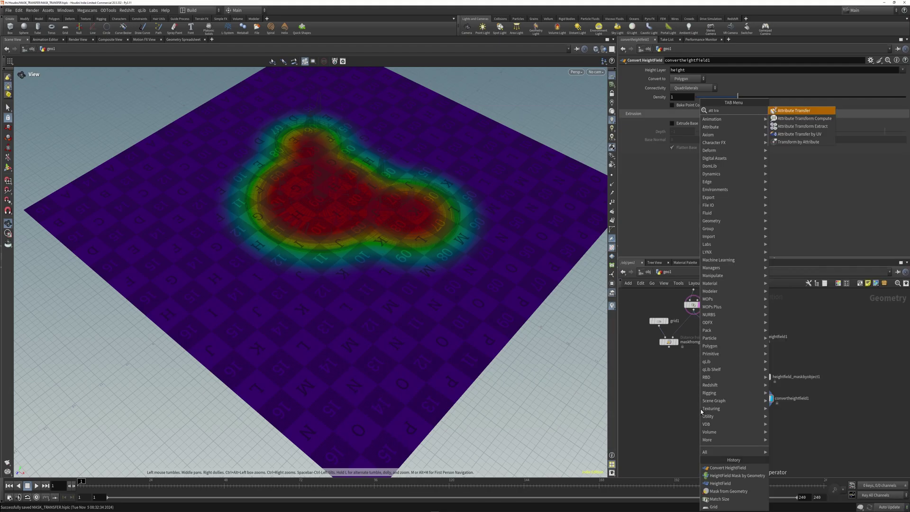
pyautogui.press('Return')
pyautogui.click(700, 409)
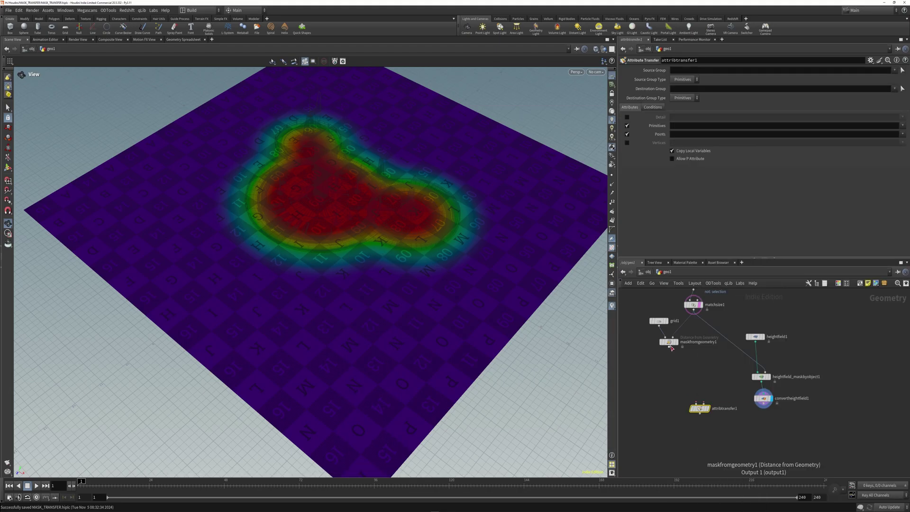
pyautogui.keyDown('alt'); pyautogui.moveTo(657, 323); pyautogui.dragTo(728, 434); pyautogui.keyUp('alt')
pyautogui.moveTo(763, 404); pyautogui.dragTo(733, 430)
# Set Attribute Transfer to carry the 'mask' point attribute onto the grid
pyautogui.click(728, 434)
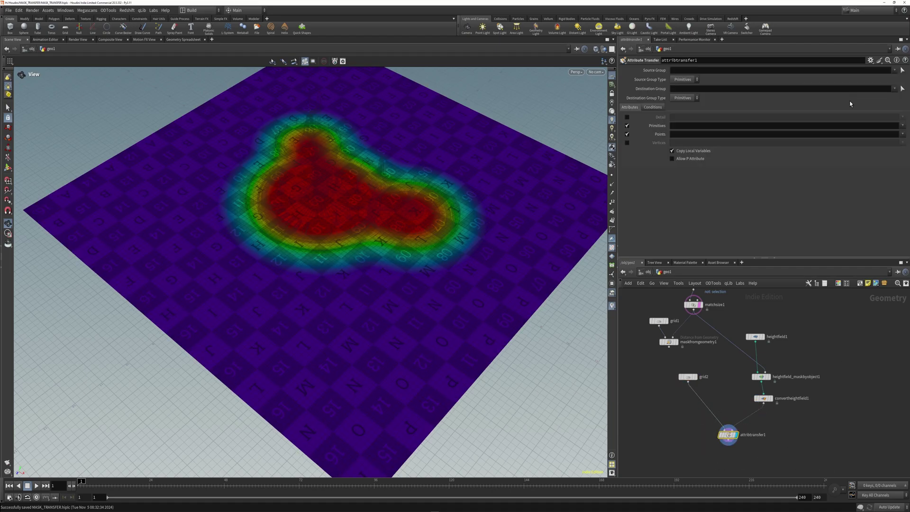
pyautogui.click(903, 134)
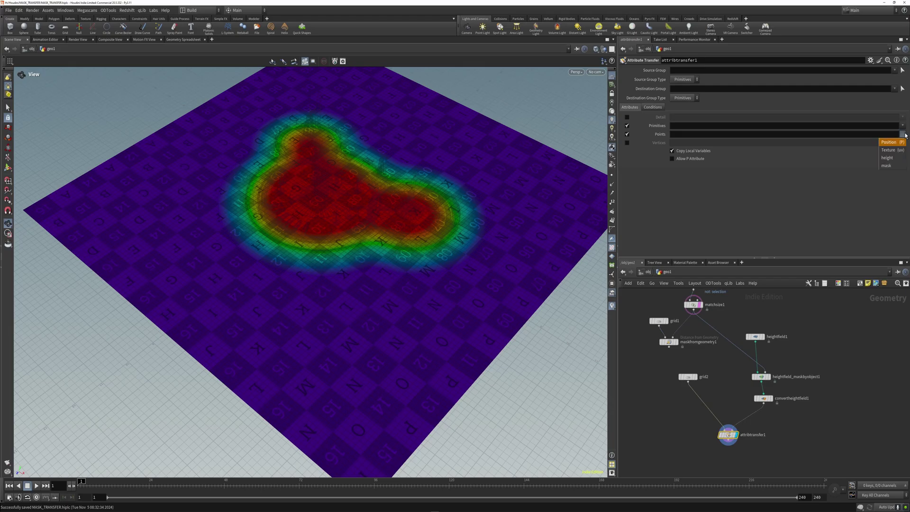
pyautogui.click(888, 165)
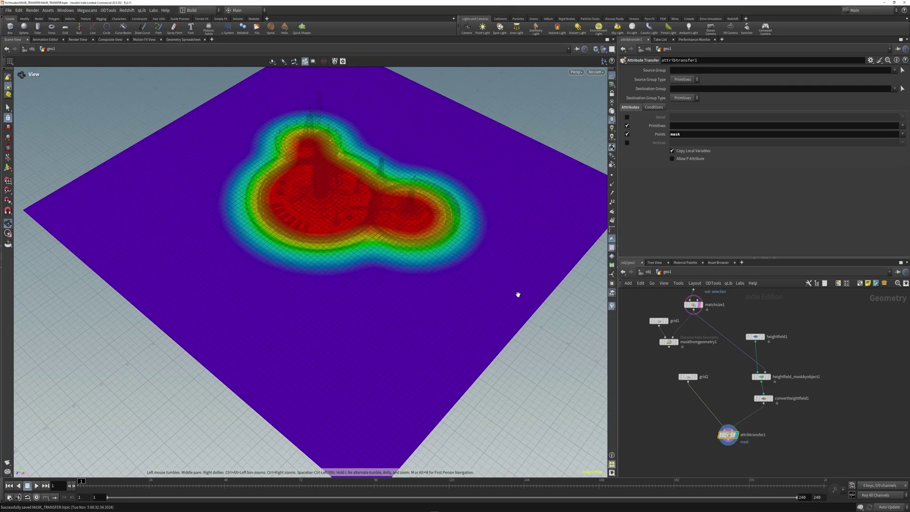
pyautogui.click(762, 377)
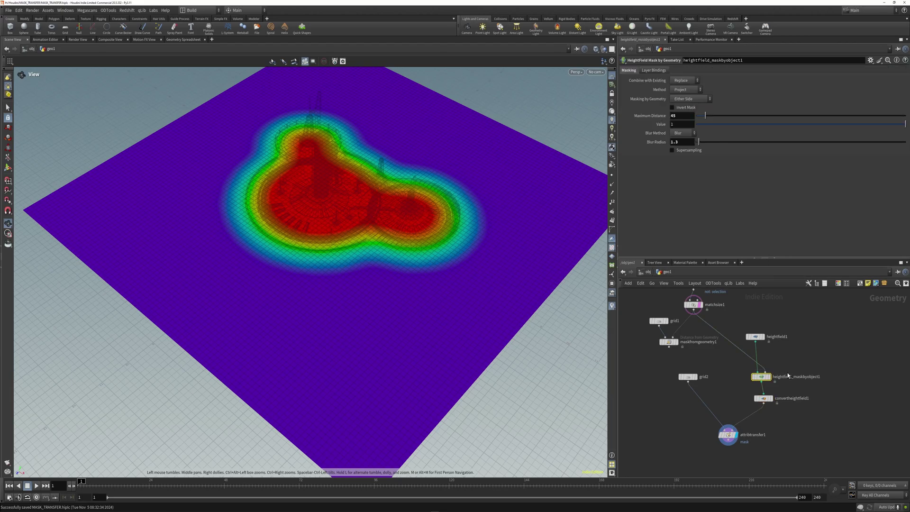
# Lower the Mask by Geometry Blur Radius to 0.5 and inspect the sharper red edge
pyautogui.moveTo(707, 142)
pyautogui.mouseDown()
pyautogui.moveTo(762, 143)
pyautogui.moveTo(699, 143)
pyautogui.mouseUp()
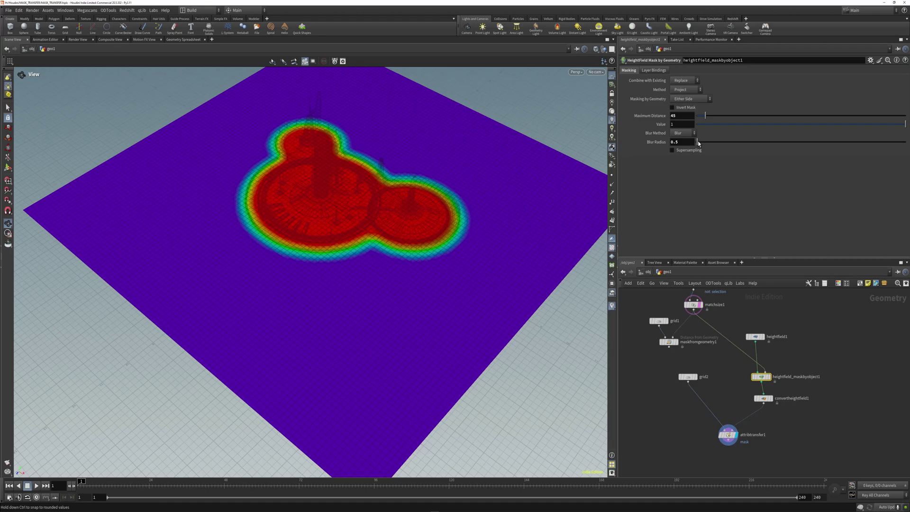
pyautogui.moveTo(331, 185); pyautogui.dragTo(421, 293)
pyautogui.moveTo(421, 293); pyautogui.dragTo(383, 280, button='middle')
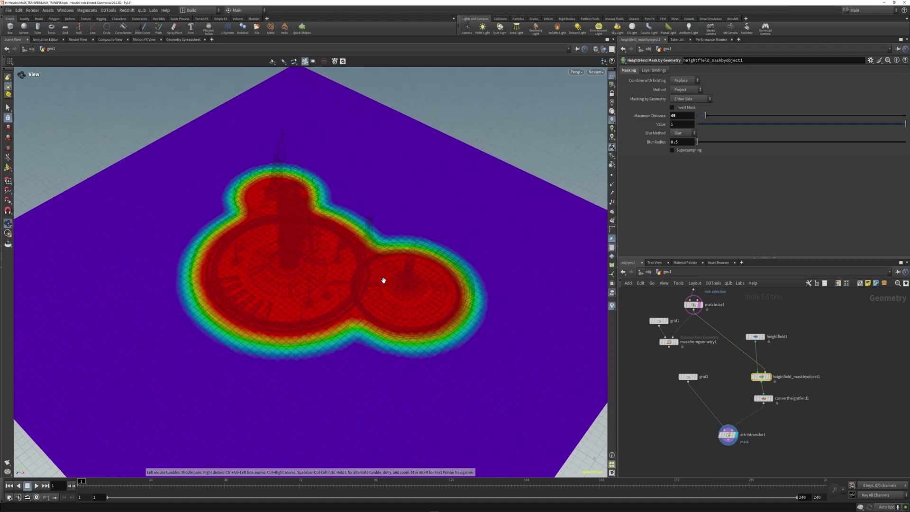